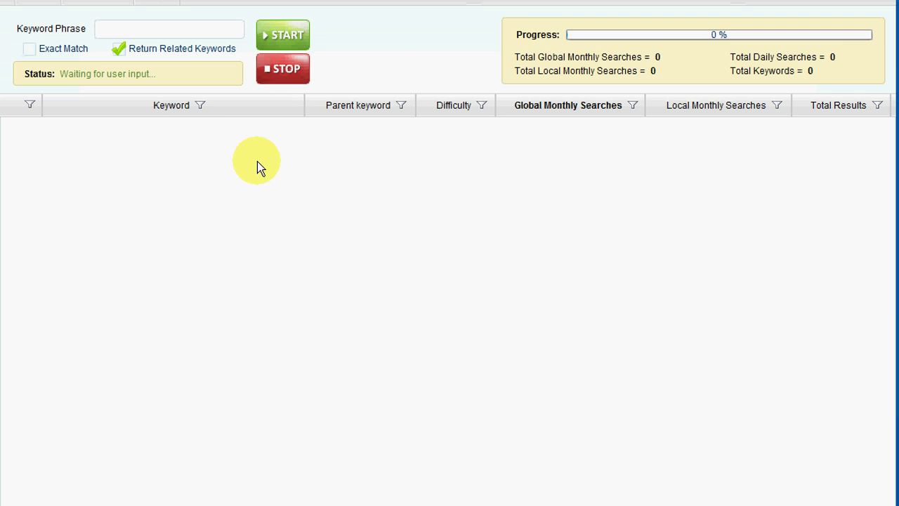
# - Look over the file options and program preferences, closing both without changes
pyautogui.click(36, 6)
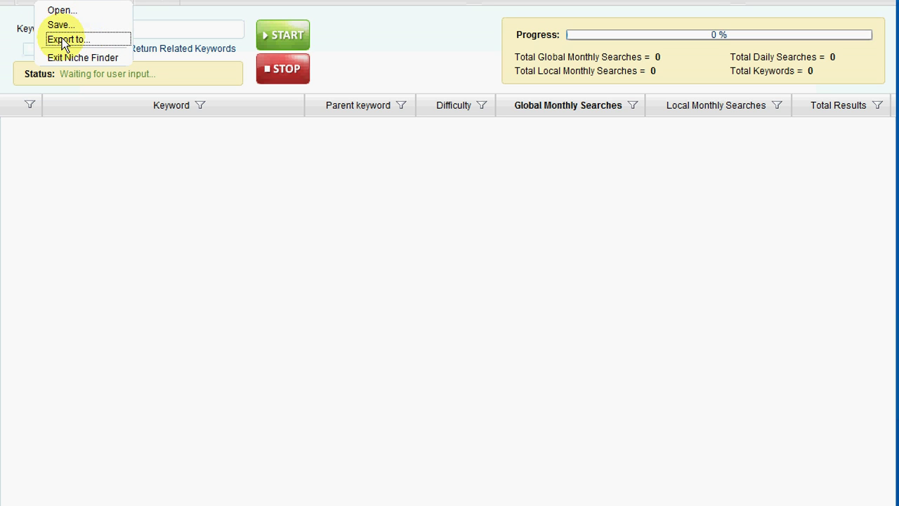
pyautogui.click(101, 3)
pyautogui.click(101, 3)
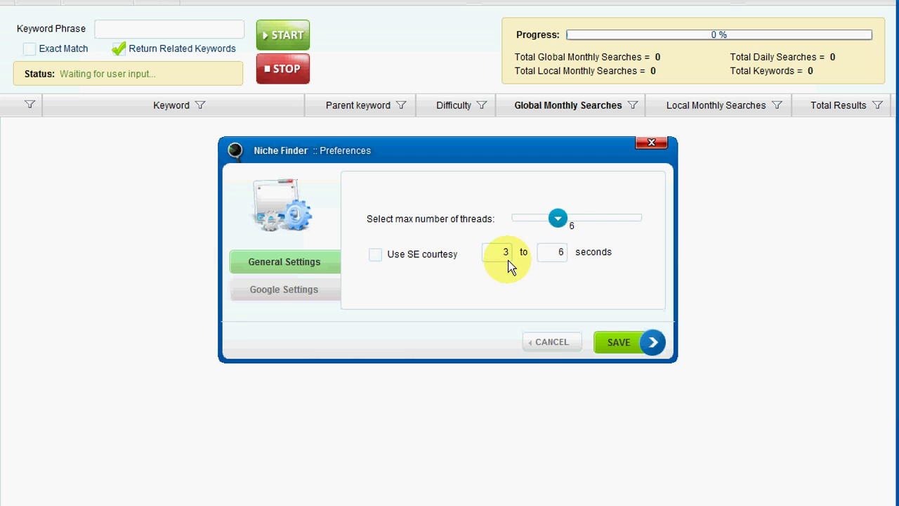
pyautogui.click(552, 343)
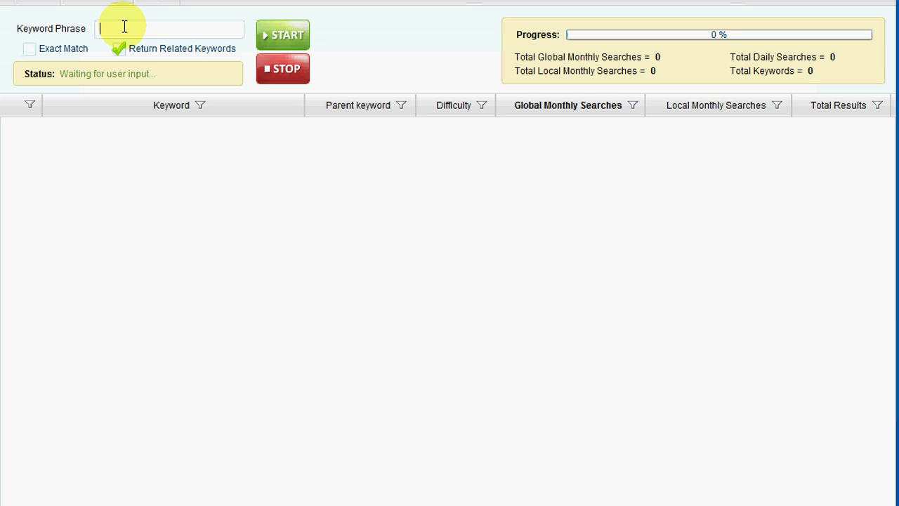
# - Enter the phrase 'stop snoring' with Exact Match on and Return Related Keywords kept on
pyautogui.write('stop snoring')
pyautogui.click(31, 50)
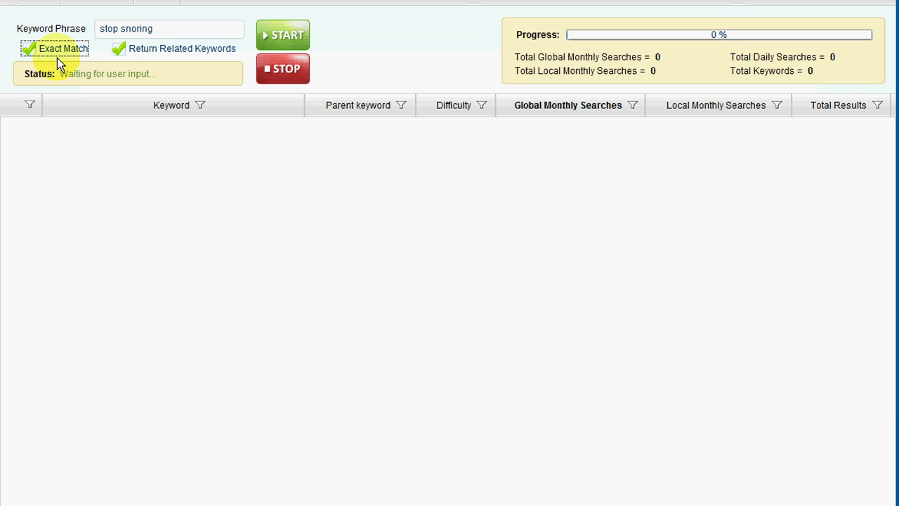
pyautogui.doubleClick(137, 54)
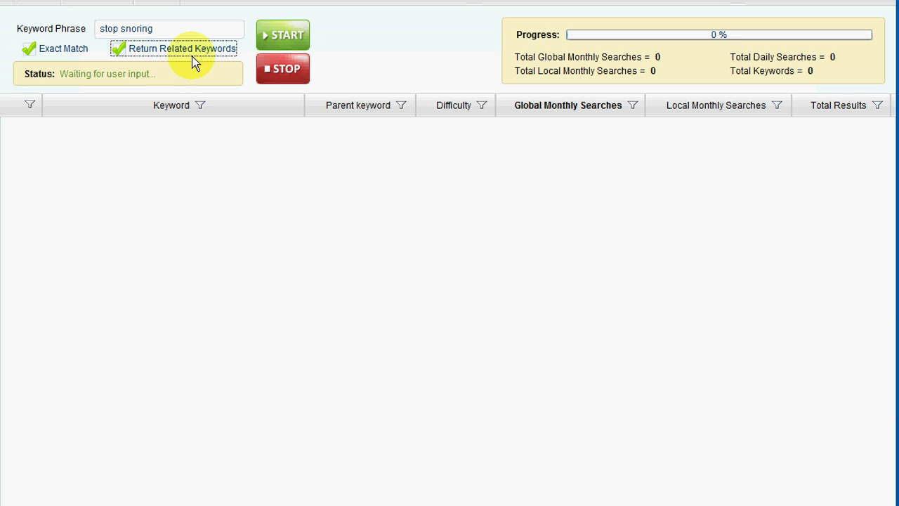
# - Start the 'stop snoring' search and let it complete with 50 related keywords
pyautogui.click(290, 35)
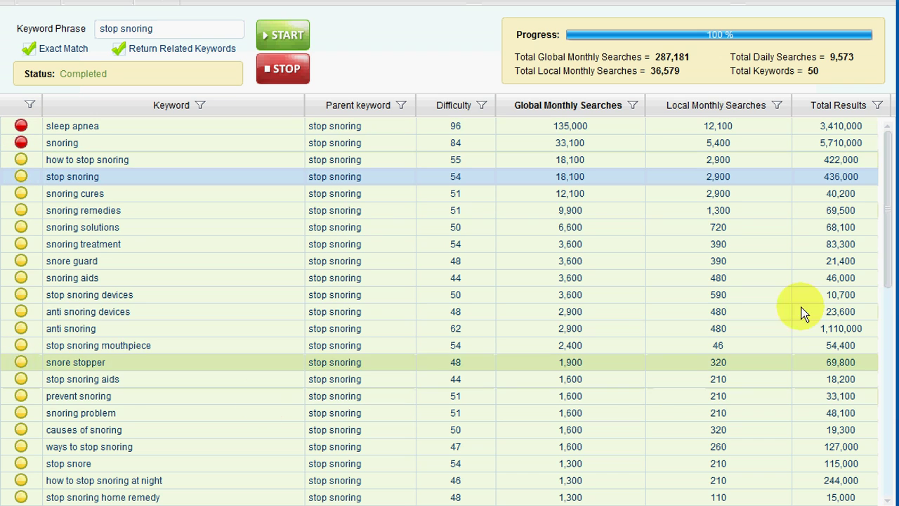
# - Scroll down through all 50 keyword results and back up to the top
pyautogui.moveTo(883, 234); pyautogui.dragTo(886, 439)
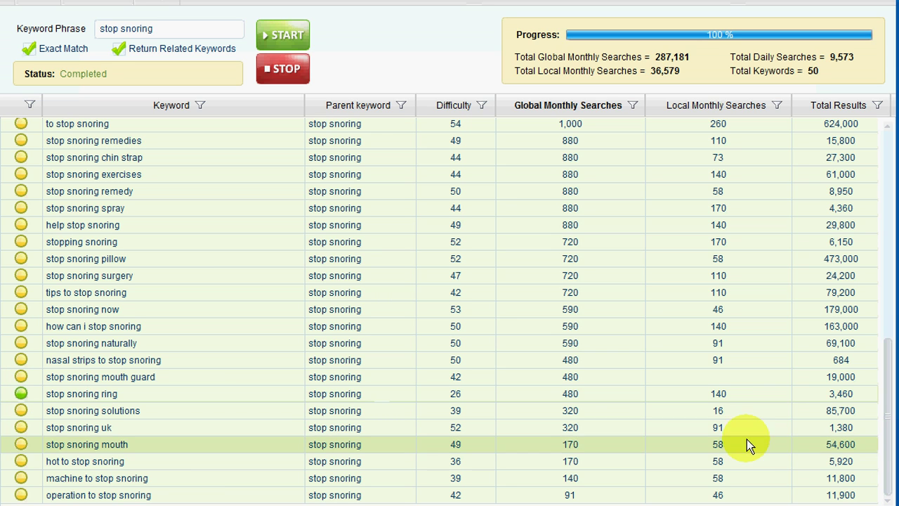
pyautogui.moveTo(889, 450); pyautogui.dragTo(884, 176)
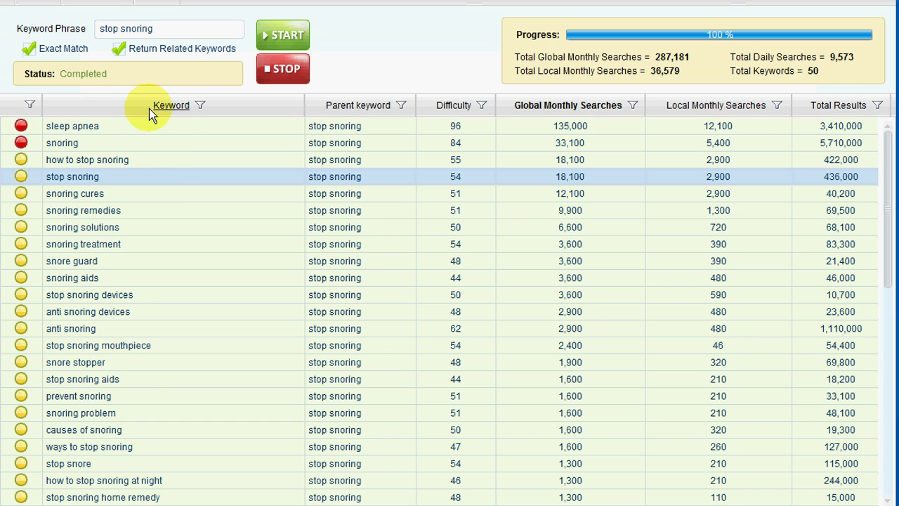
# - Sort by the Keyword column, ending in Z–A order headed by 'ways to stop snoring'
pyautogui.click(171, 107)
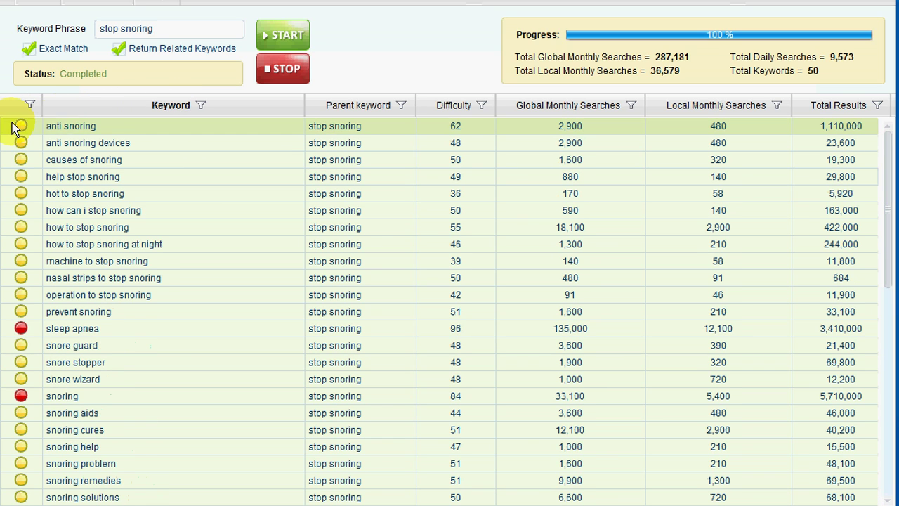
pyautogui.click(119, 109)
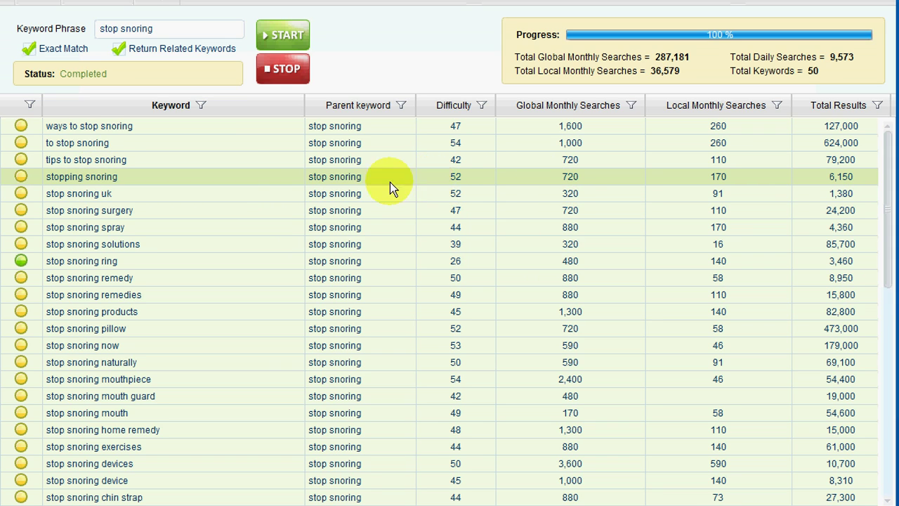
pyautogui.rightClick(91, 177)
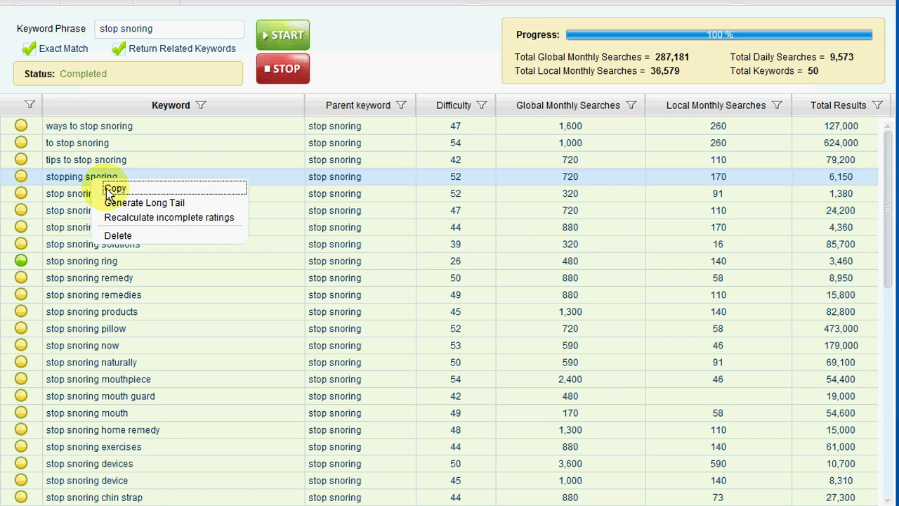
pyautogui.click(139, 203)
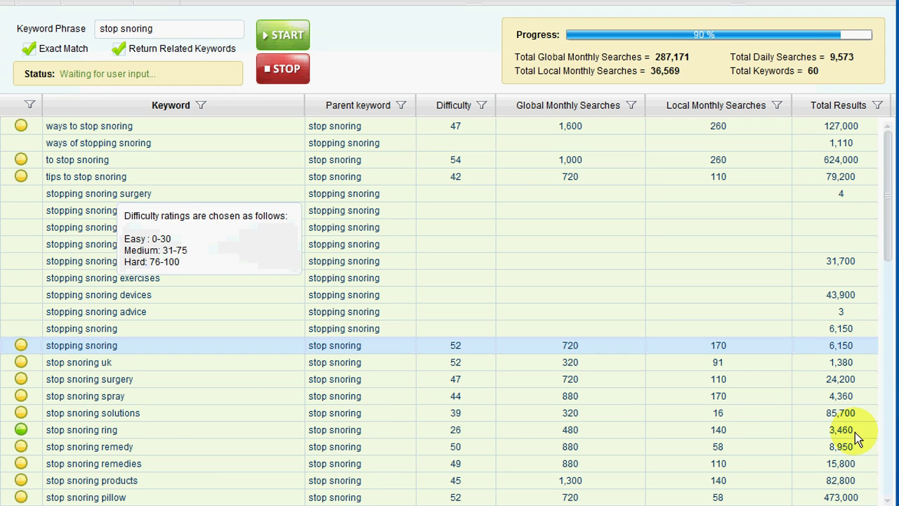
pyautogui.scroll(-3, 881, 457)
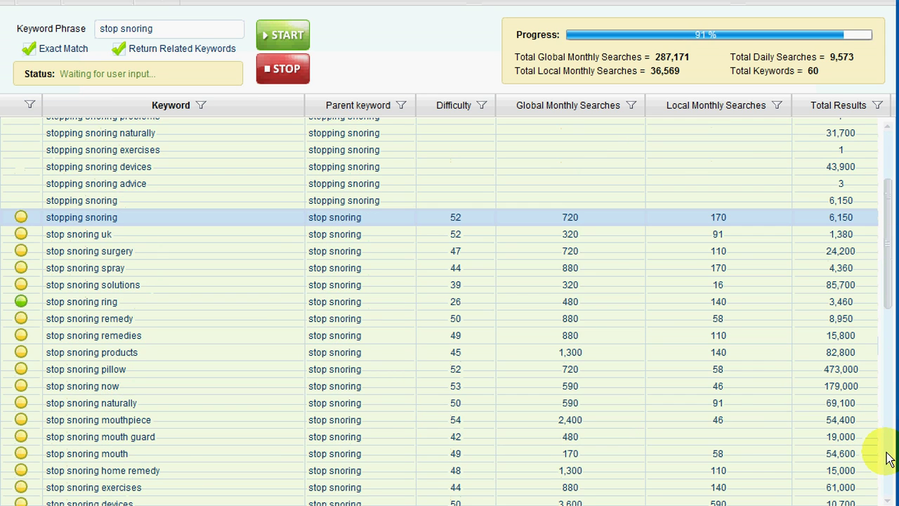
pyautogui.scroll(-3, 889, 458)
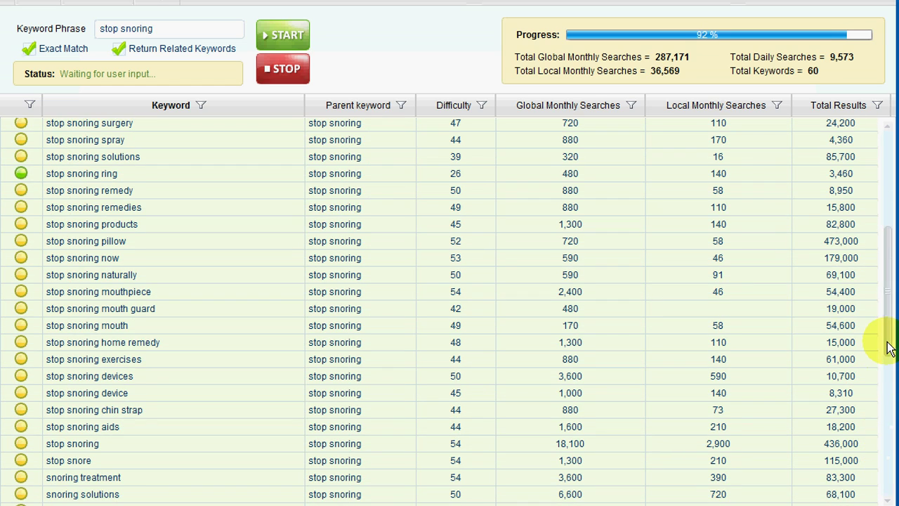
pyautogui.moveTo(889, 343); pyautogui.dragTo(885, 431)
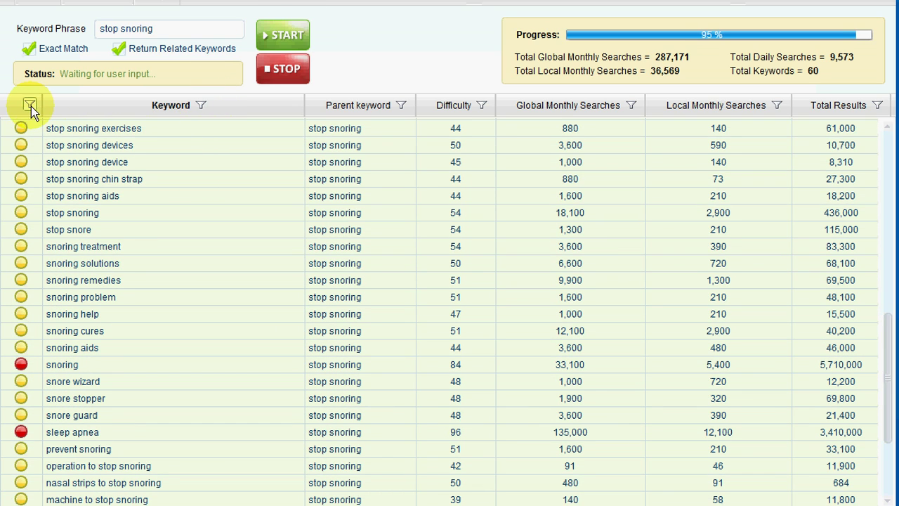
# - Filter the Keyword column to remove phrases containing 'snore', leaving 56 keywords
pyautogui.click(202, 105)
pyautogui.click(128, 186)
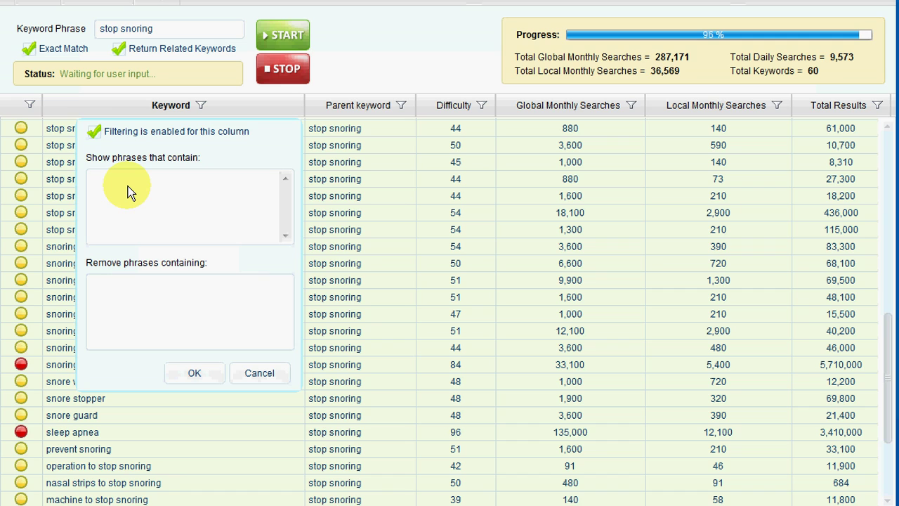
pyautogui.click(110, 288)
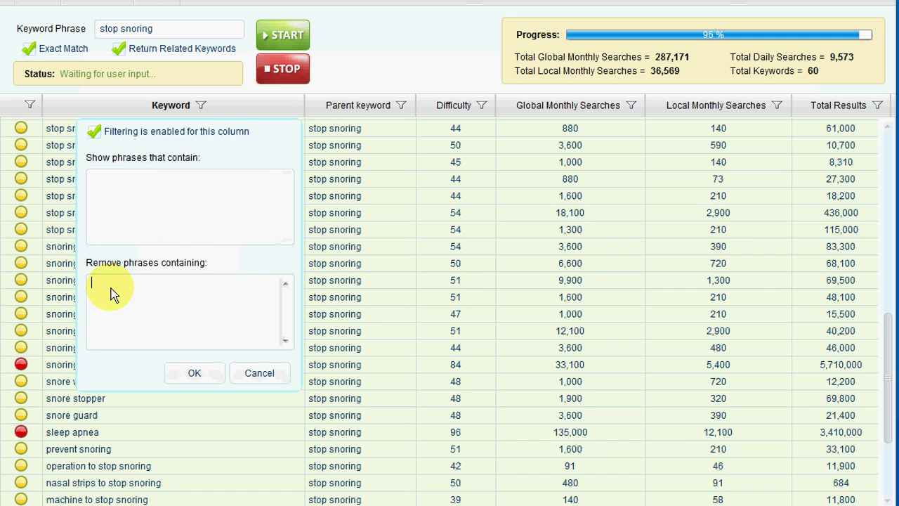
pyautogui.write('shore')
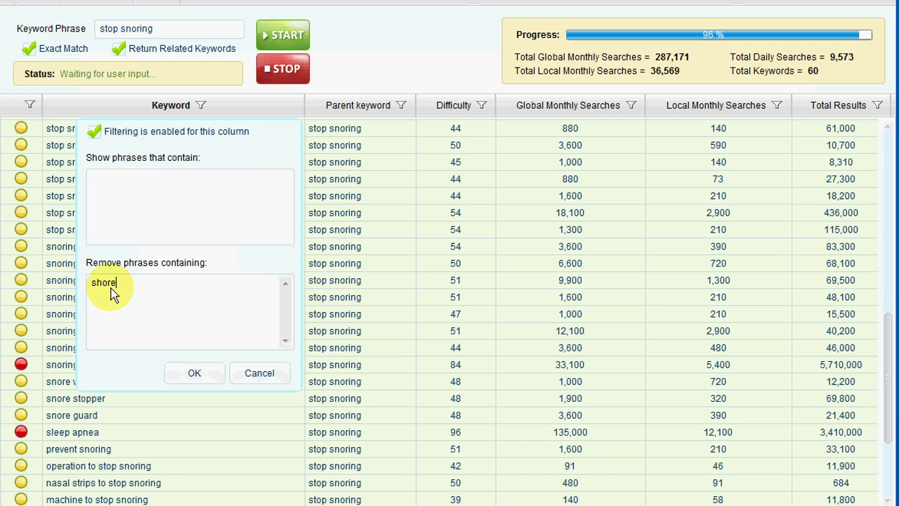
pyautogui.press('BackSpace')
pyautogui.press('BackSpace')
pyautogui.press('BackSpace')
pyautogui.press('BackSpace')
pyautogui.write('nore')
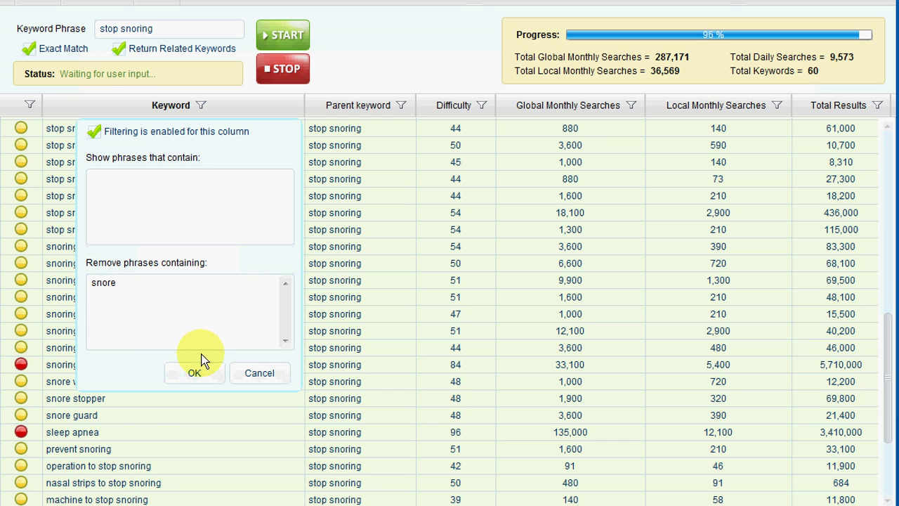
pyautogui.click(194, 367)
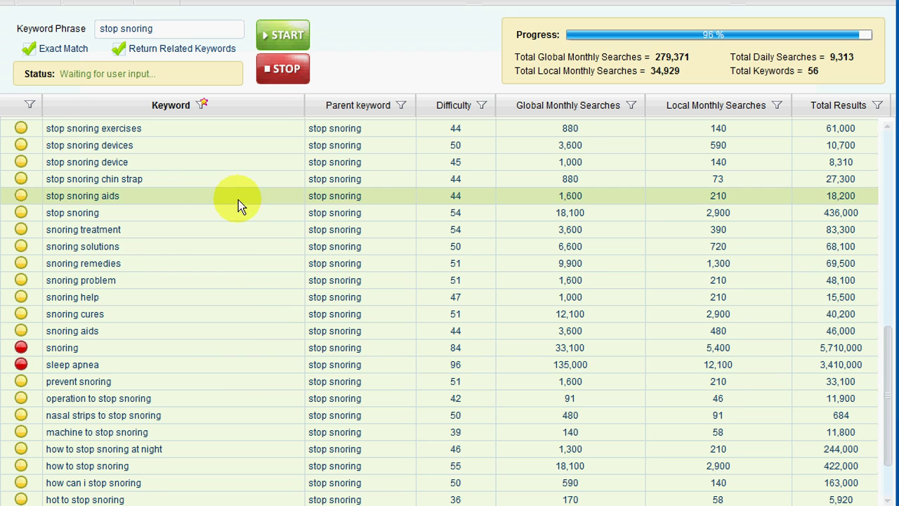
pyautogui.moveTo(888, 378); pyautogui.dragTo(889, 411)
pyautogui.moveTo(883, 372); pyautogui.dragTo(207, 127)
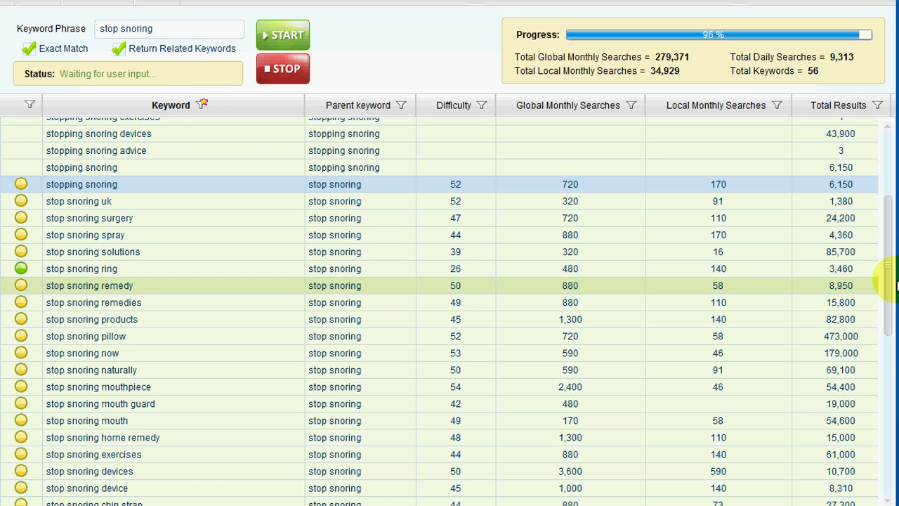
# - Set the Difficulty column filter maximum to 50, keeping only keywords rated 0–50
pyautogui.moveTo(885, 282); pyautogui.dragTo(869, 190)
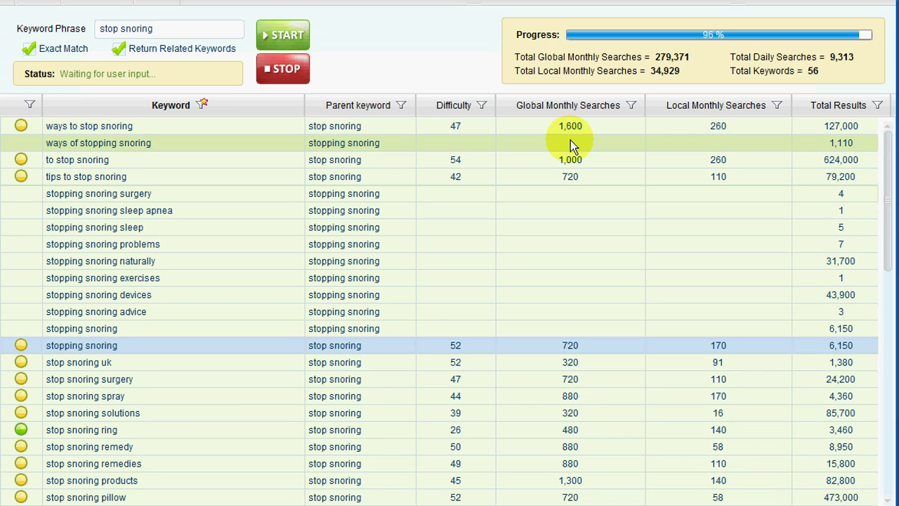
pyautogui.click(482, 106)
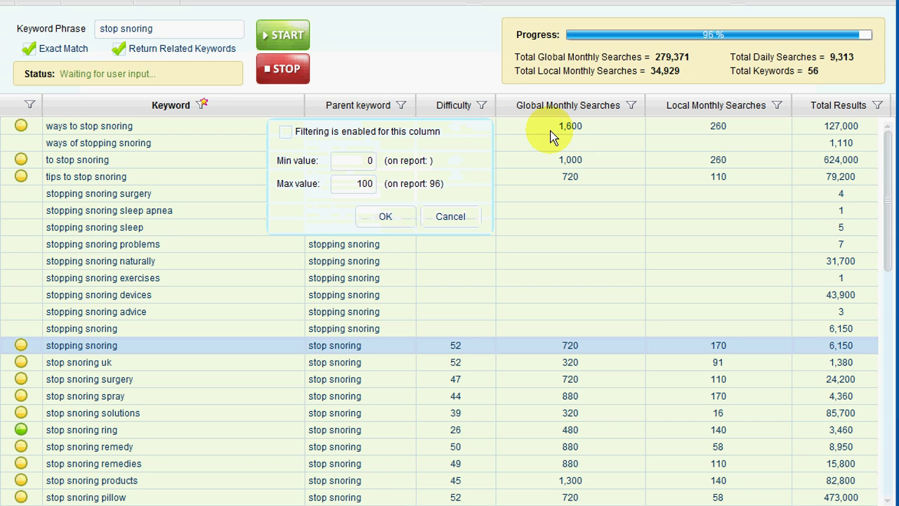
pyautogui.doubleClick(364, 184)
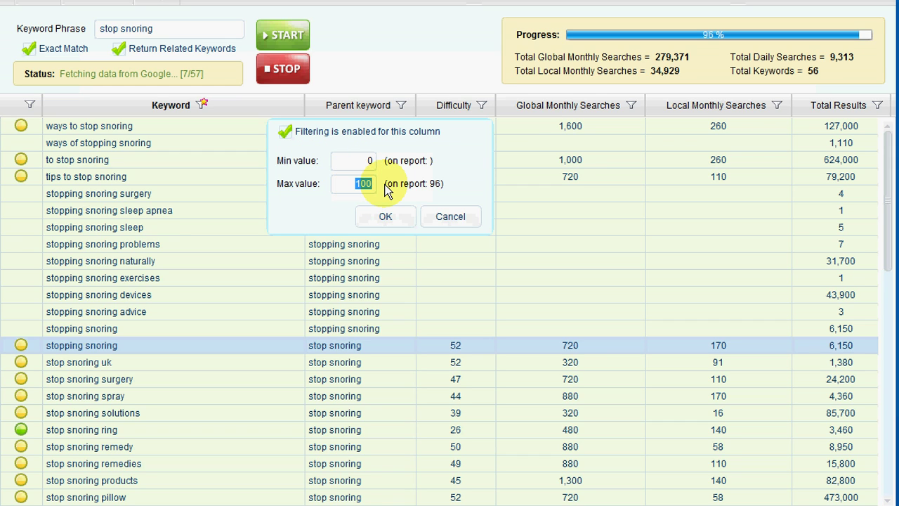
pyautogui.write('70')
pyautogui.press('BackSpace')
pyautogui.press('BackSpace')
pyautogui.write('50')
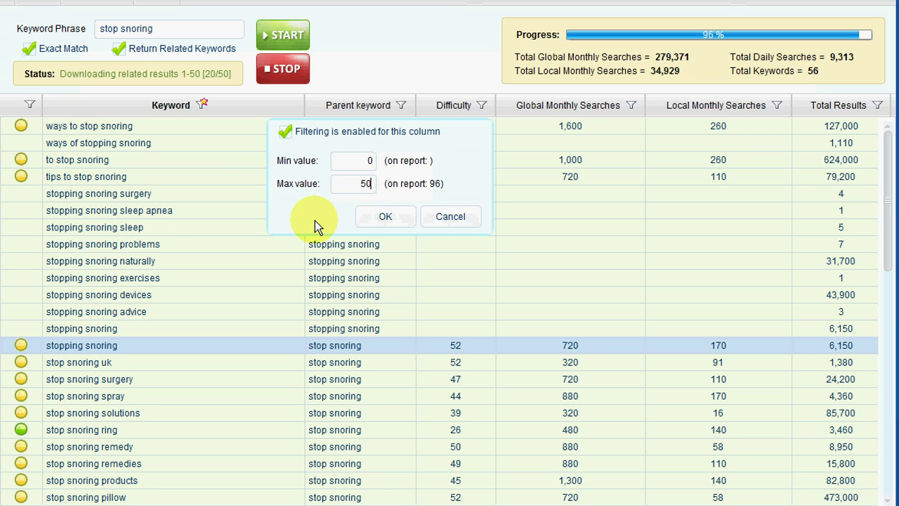
pyautogui.click(387, 218)
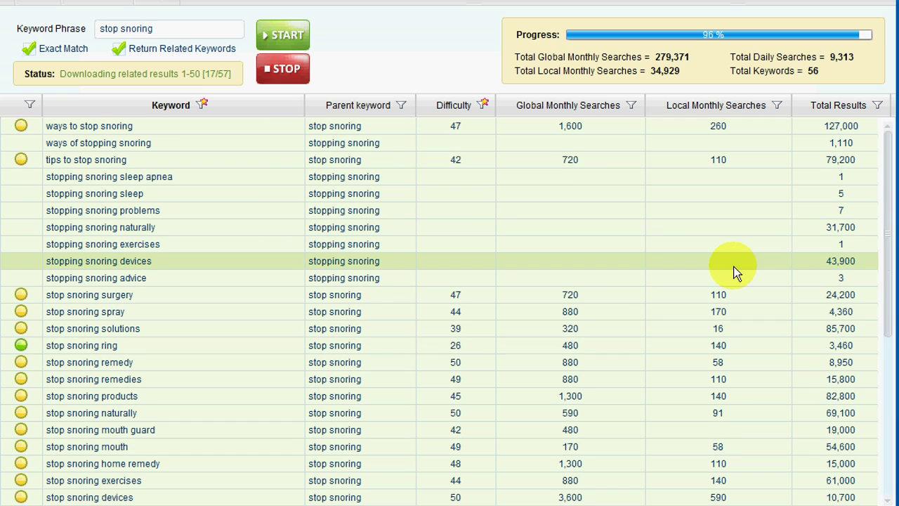